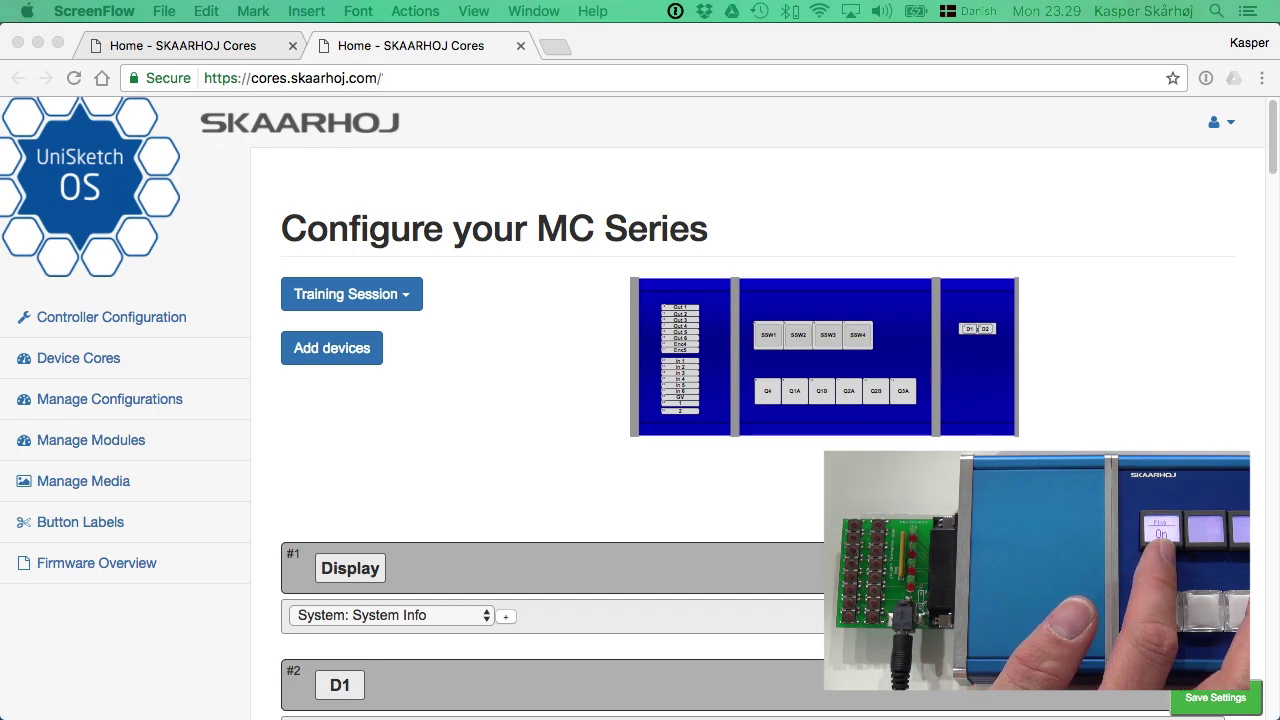
- Review the selectable flag numbers and memory entries for SSW1's System: Flag action
left_click(768, 340)
left_click(766, 336)
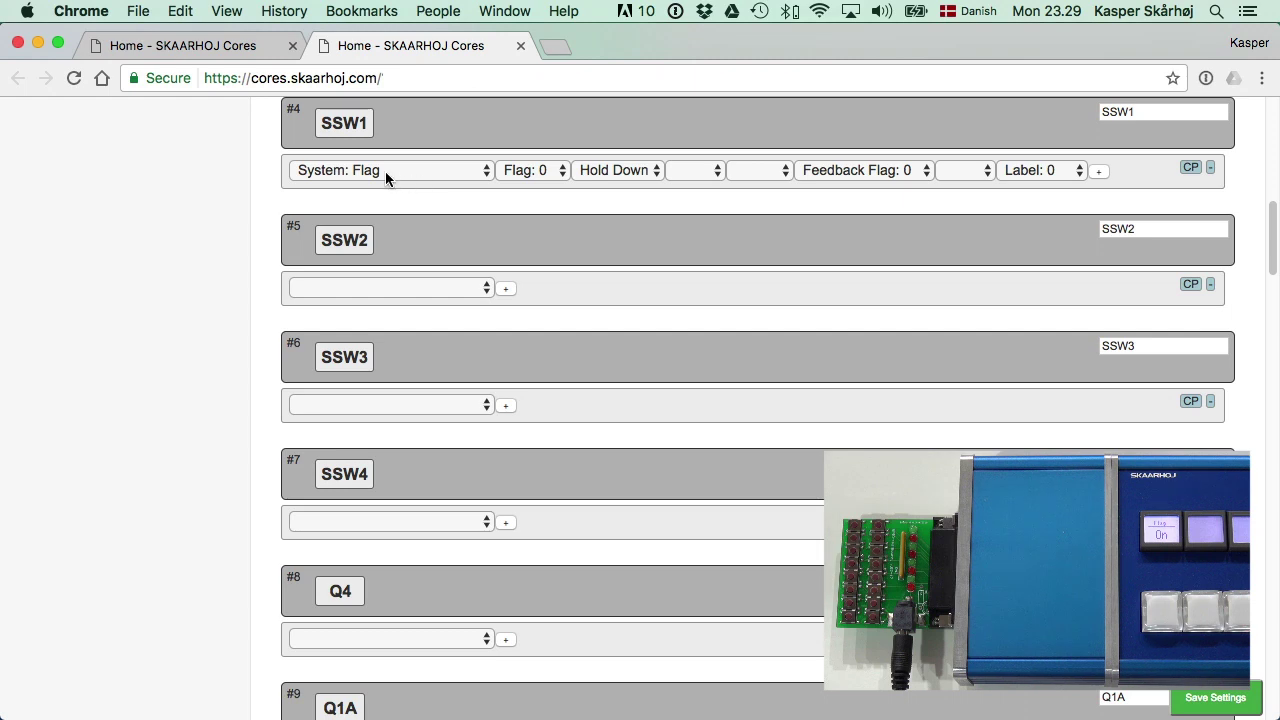
left_click(549, 176)
scroll(543, 245, "down", 10)
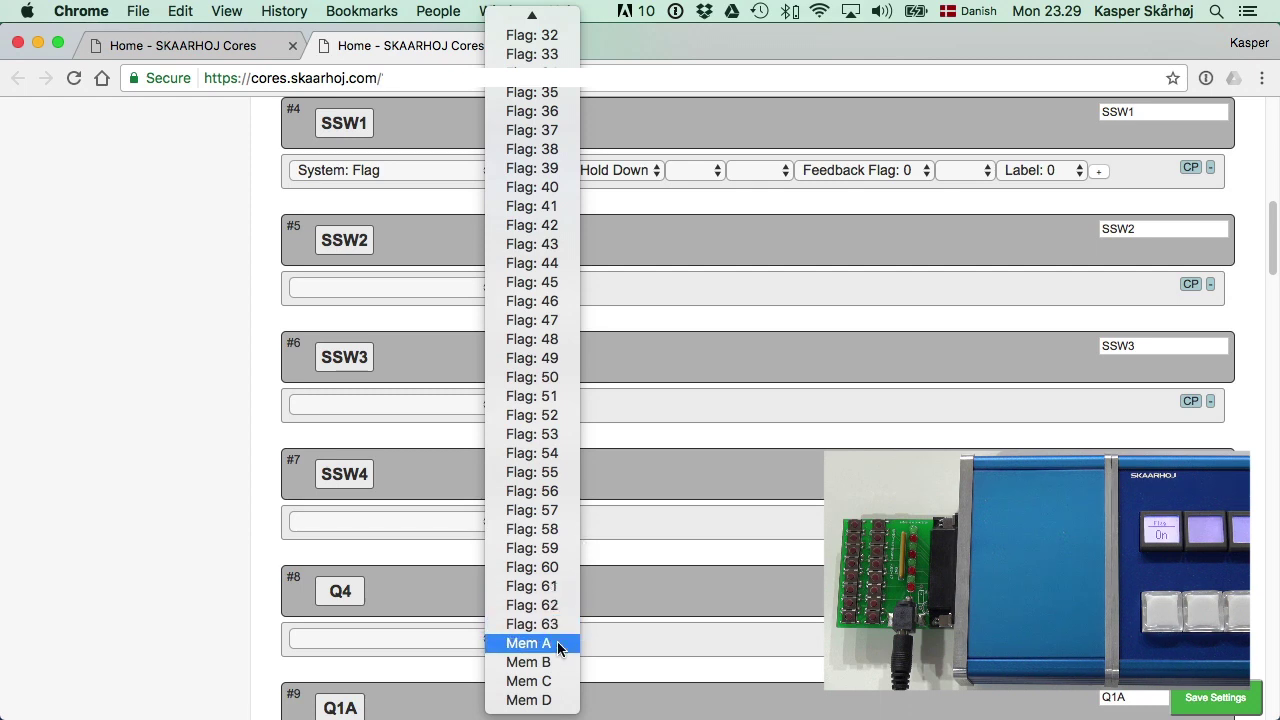
left_click(605, 246)
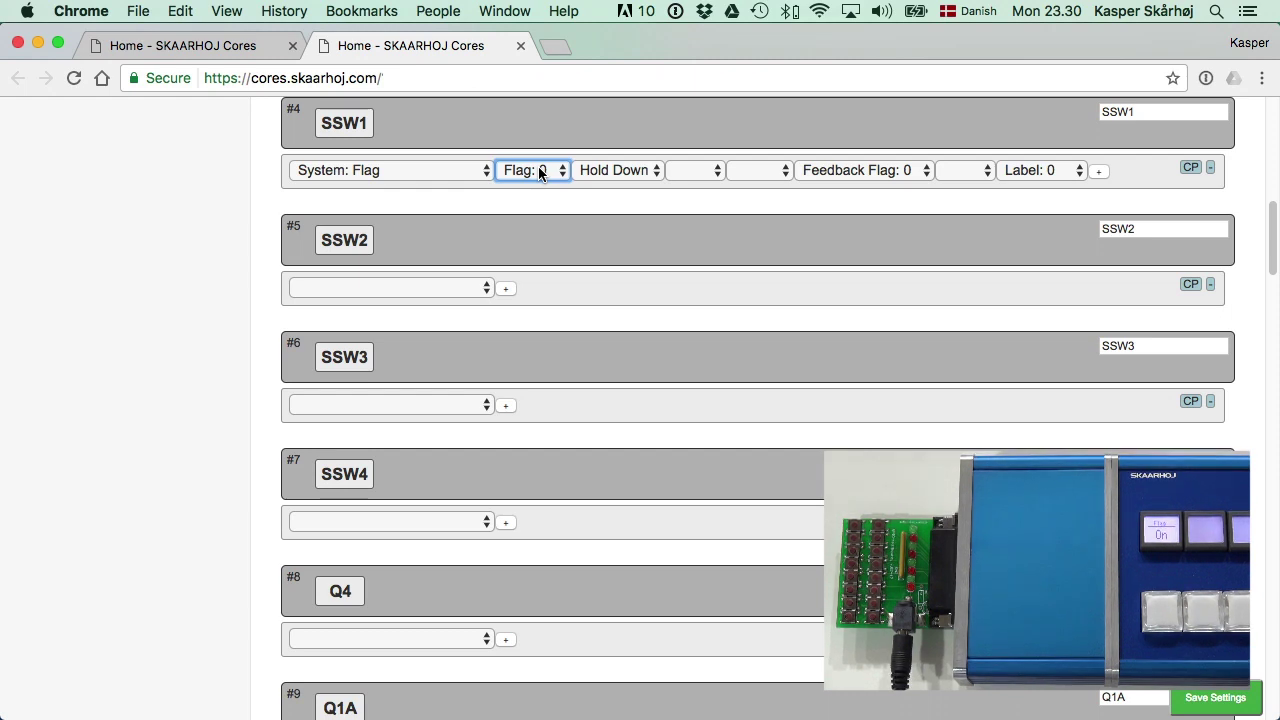
- Examine the System: Flag actions of Out 1, SSW1 and In 1, comparing their flags, modes and feedback flags
left_click_drag(1274, 243, 1256, 103)
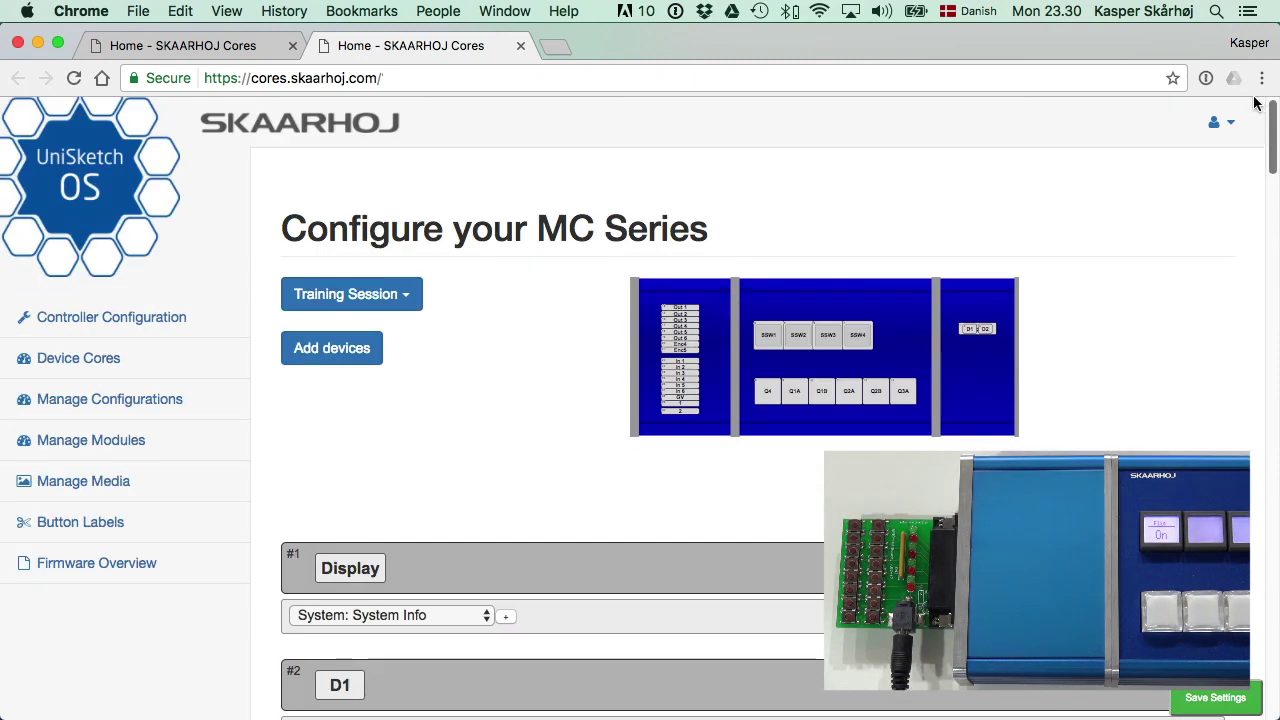
left_click(683, 307)
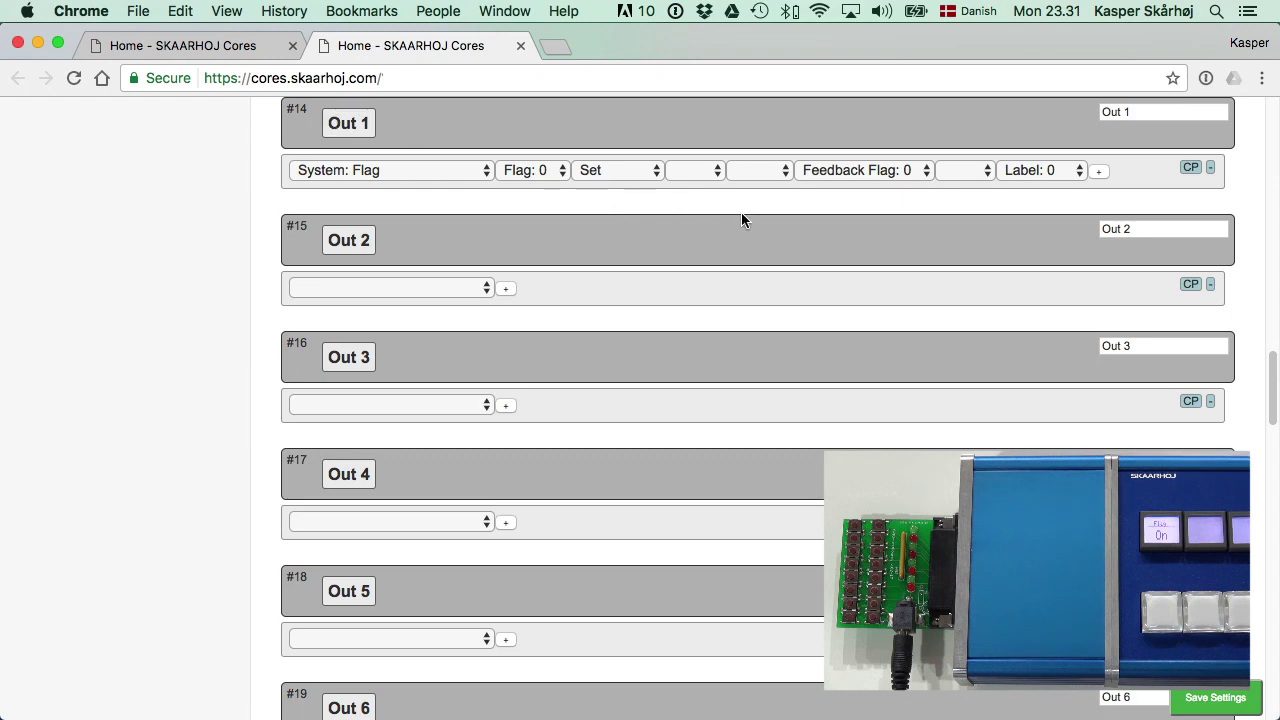
left_click_drag(1271, 375, 1270, 143)
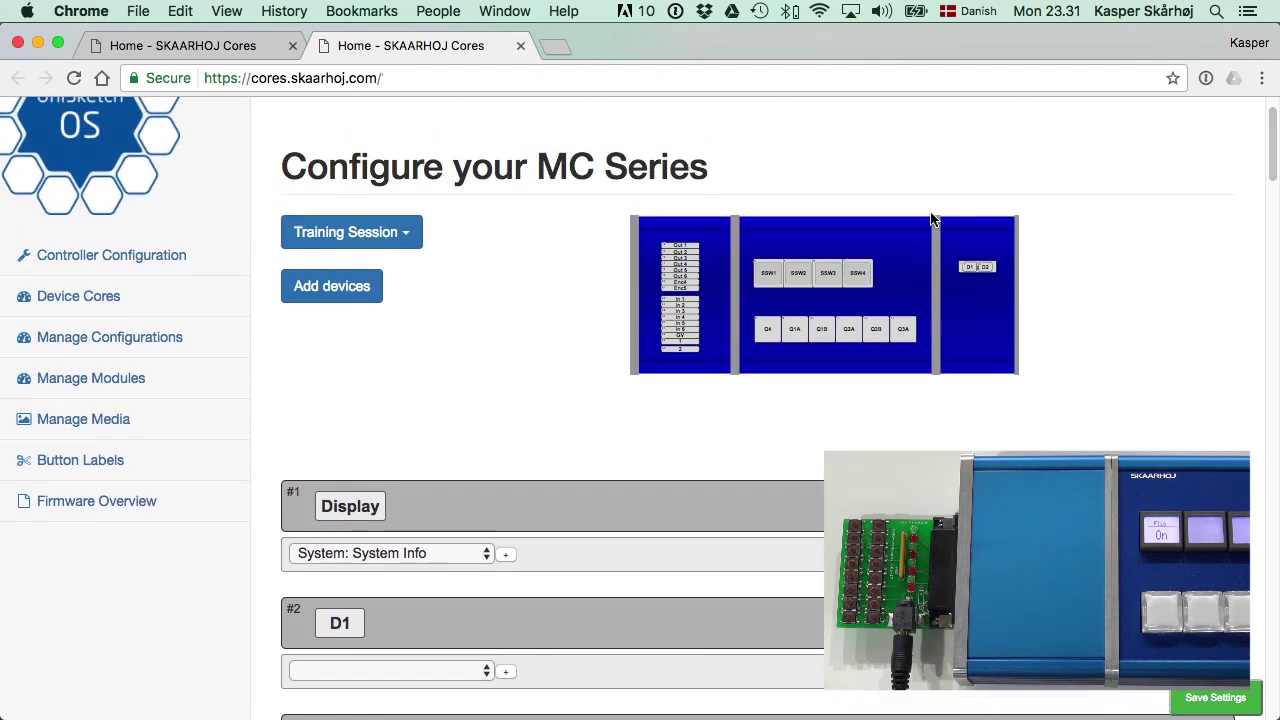
left_click(767, 277)
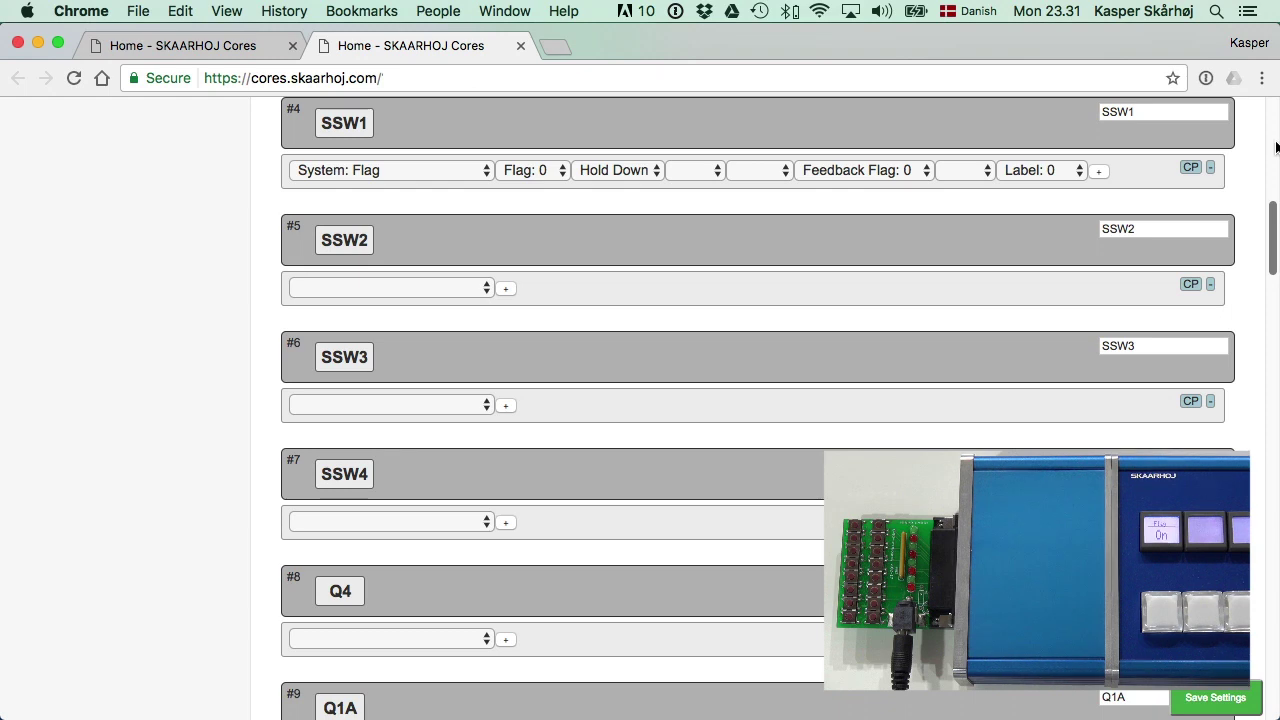
scroll(1275, 147, "up", 6)
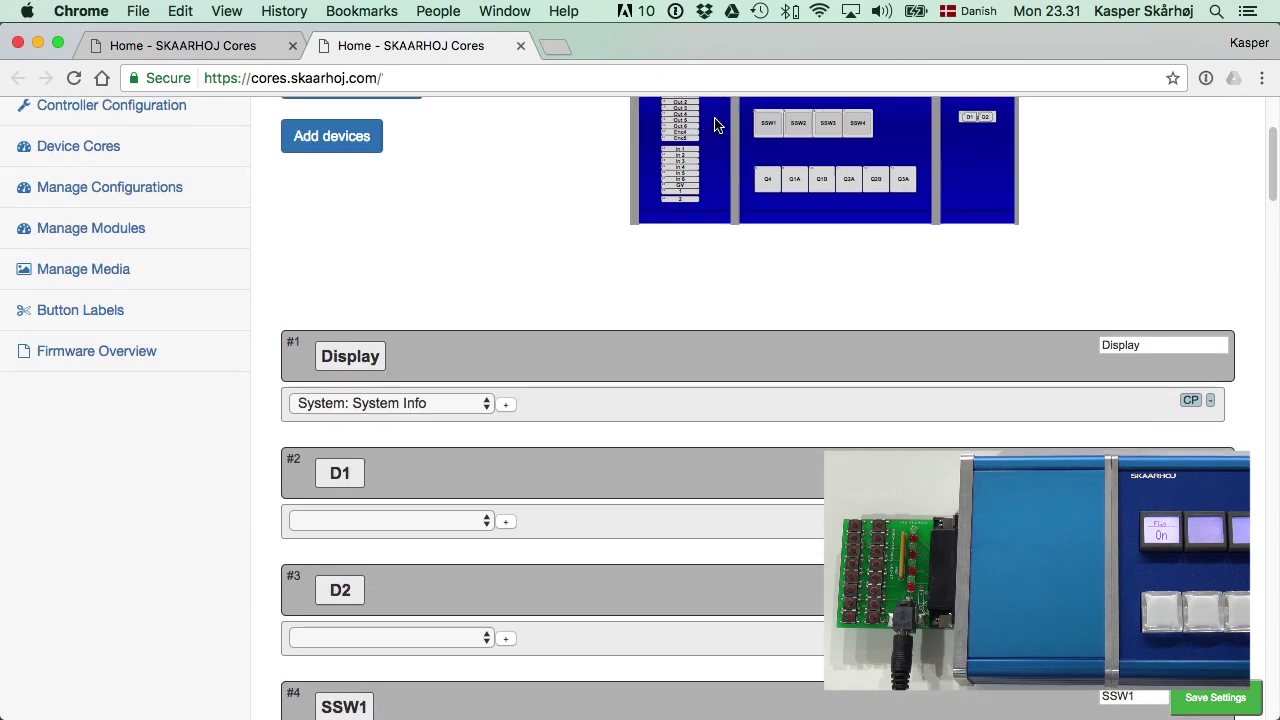
scroll(714, 124, "up", 1)
scroll(705, 120, "down", 1)
scroll(700, 115, "up", 1)
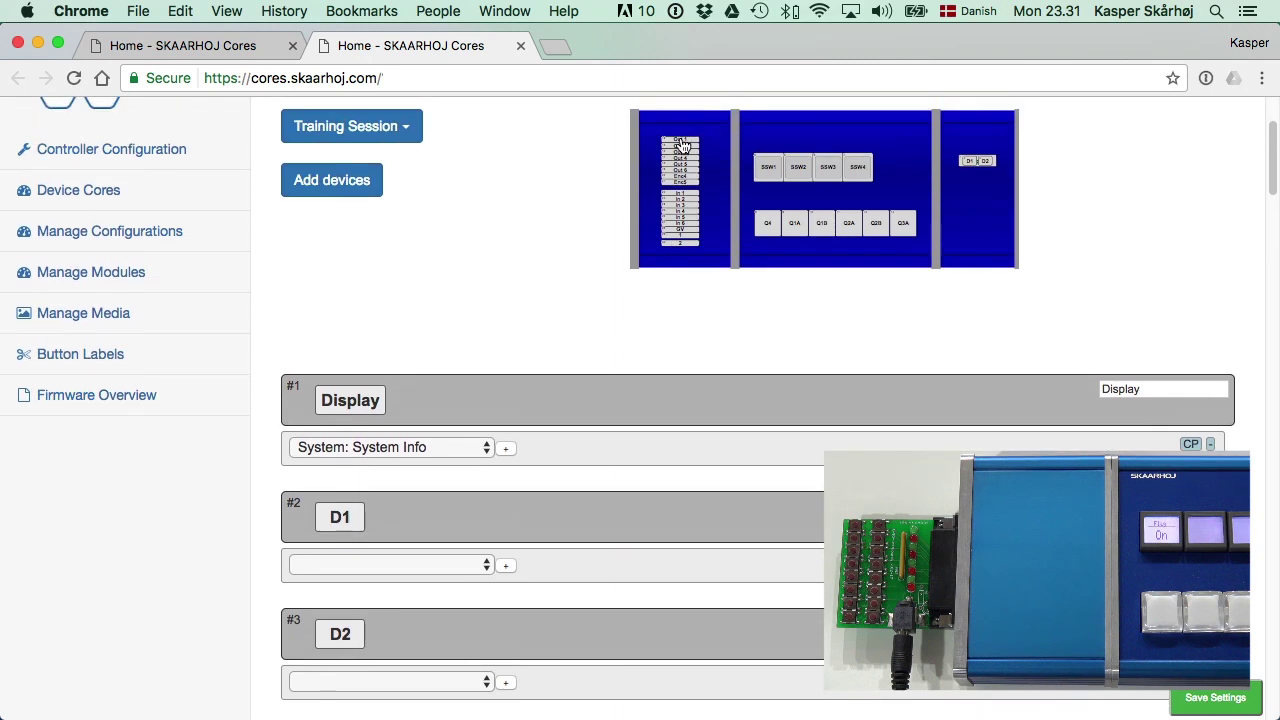
left_click(681, 145)
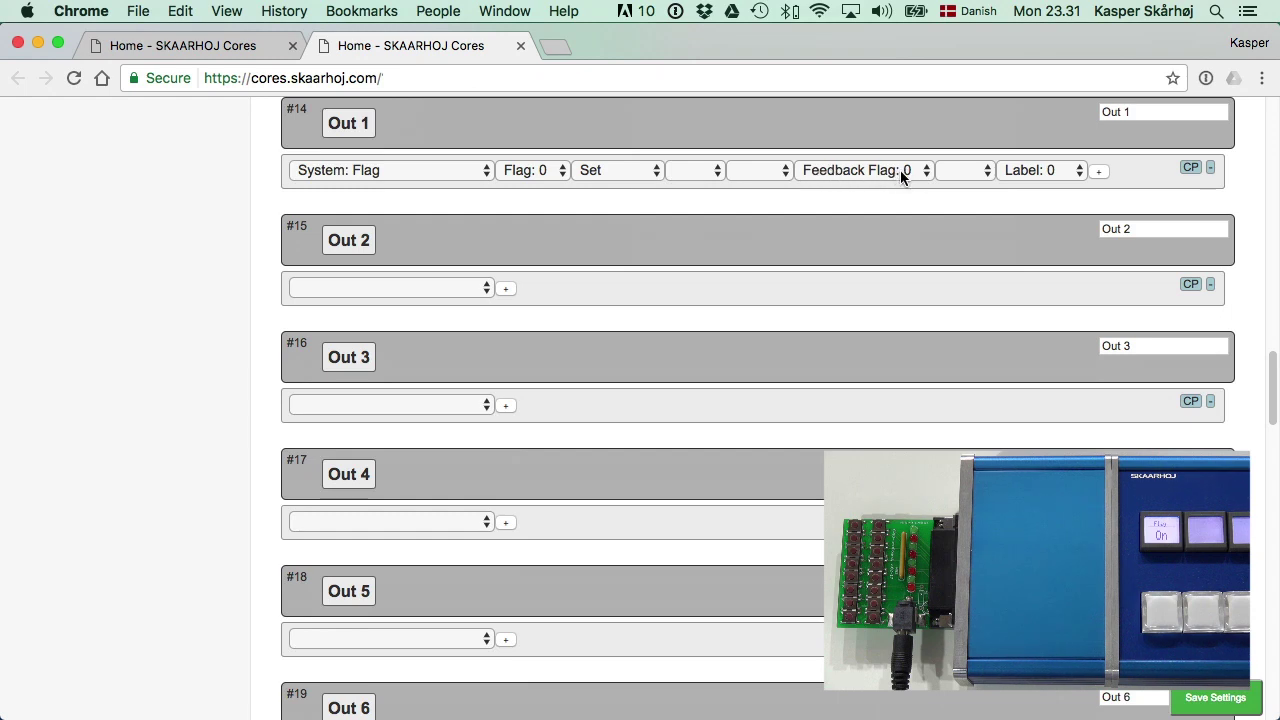
left_click_drag(1271, 390, 1257, 141)
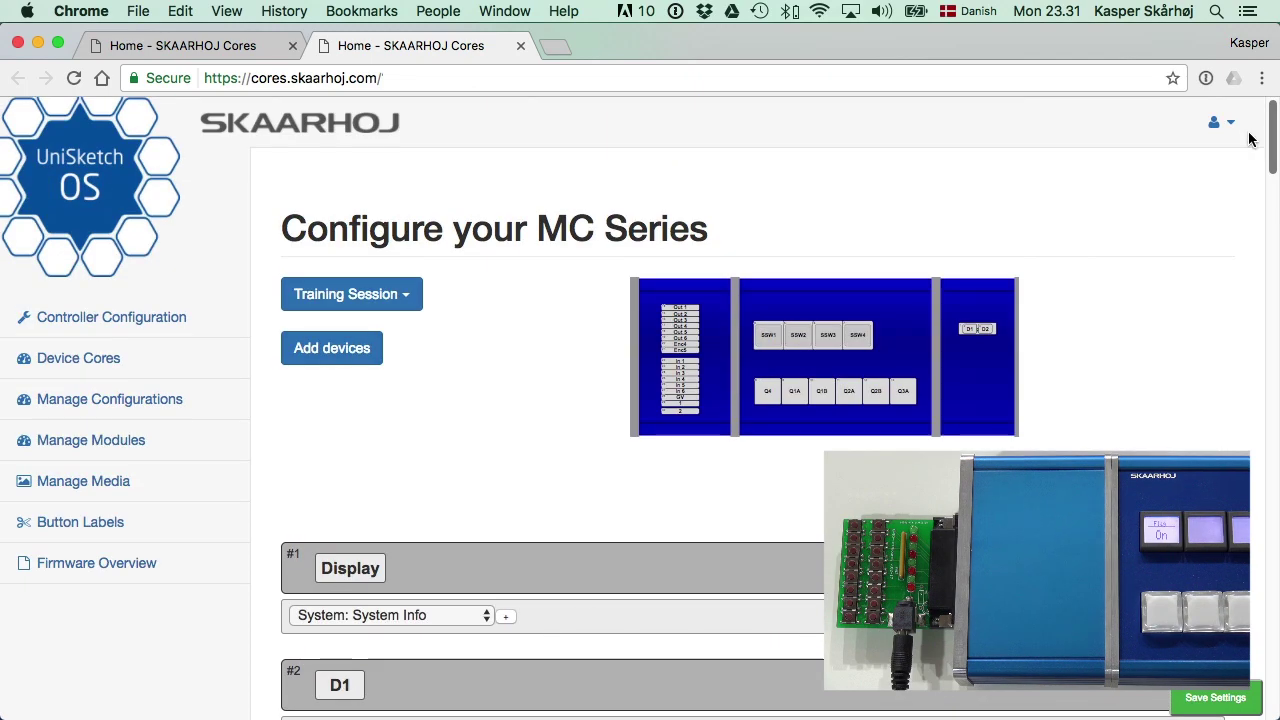
left_click(678, 366)
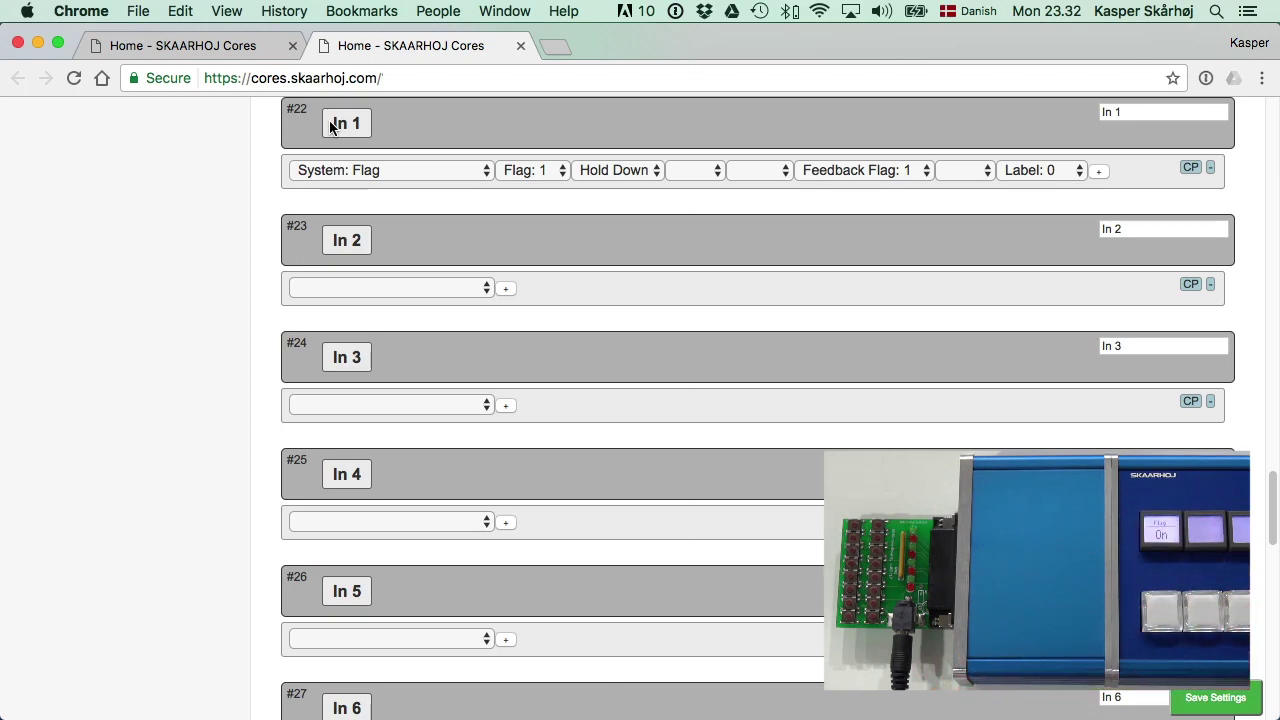
- Set the feedback flag of SSW1's System: Flag action to 1 and save the configuration
scroll(771, 166, "up", 20)
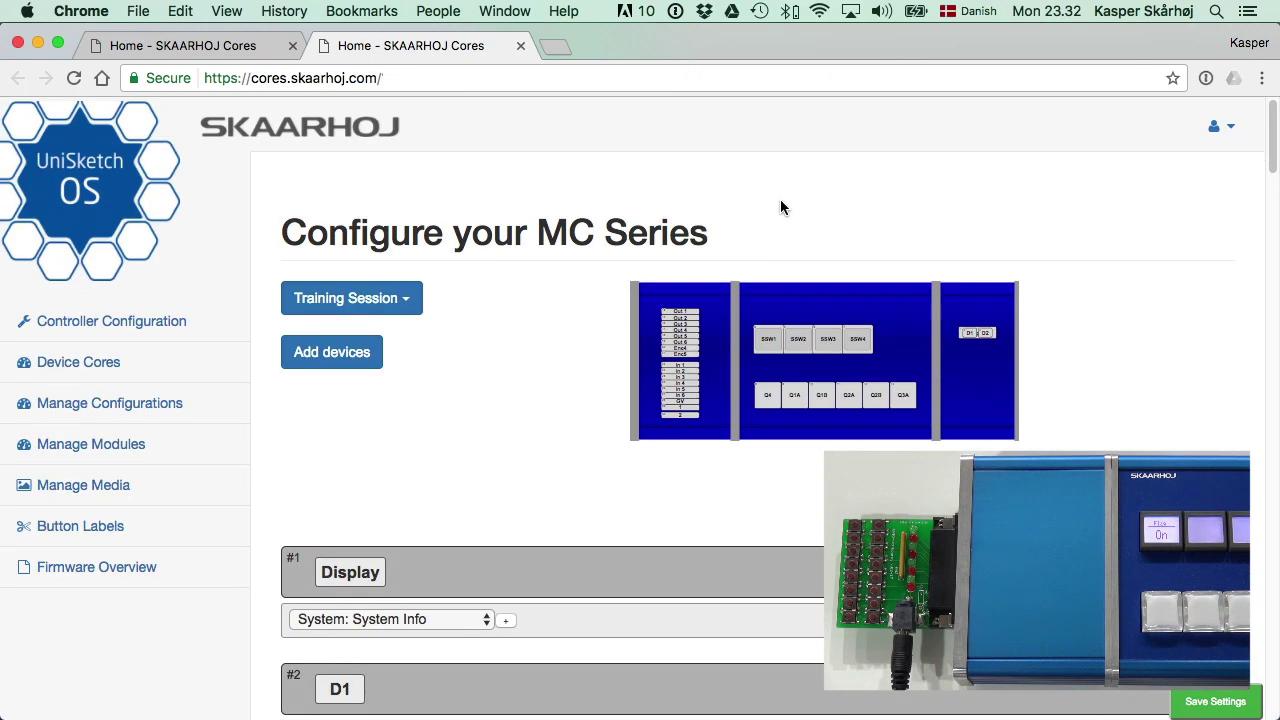
left_click(768, 340)
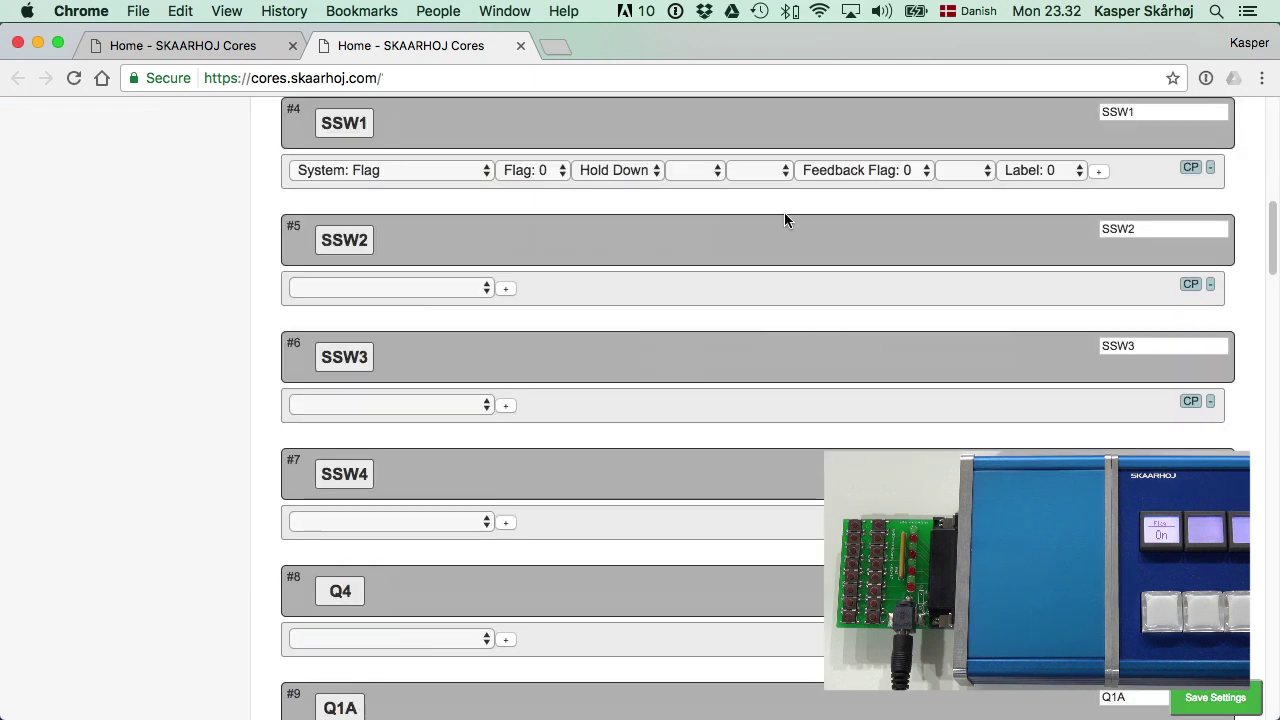
left_click(851, 172)
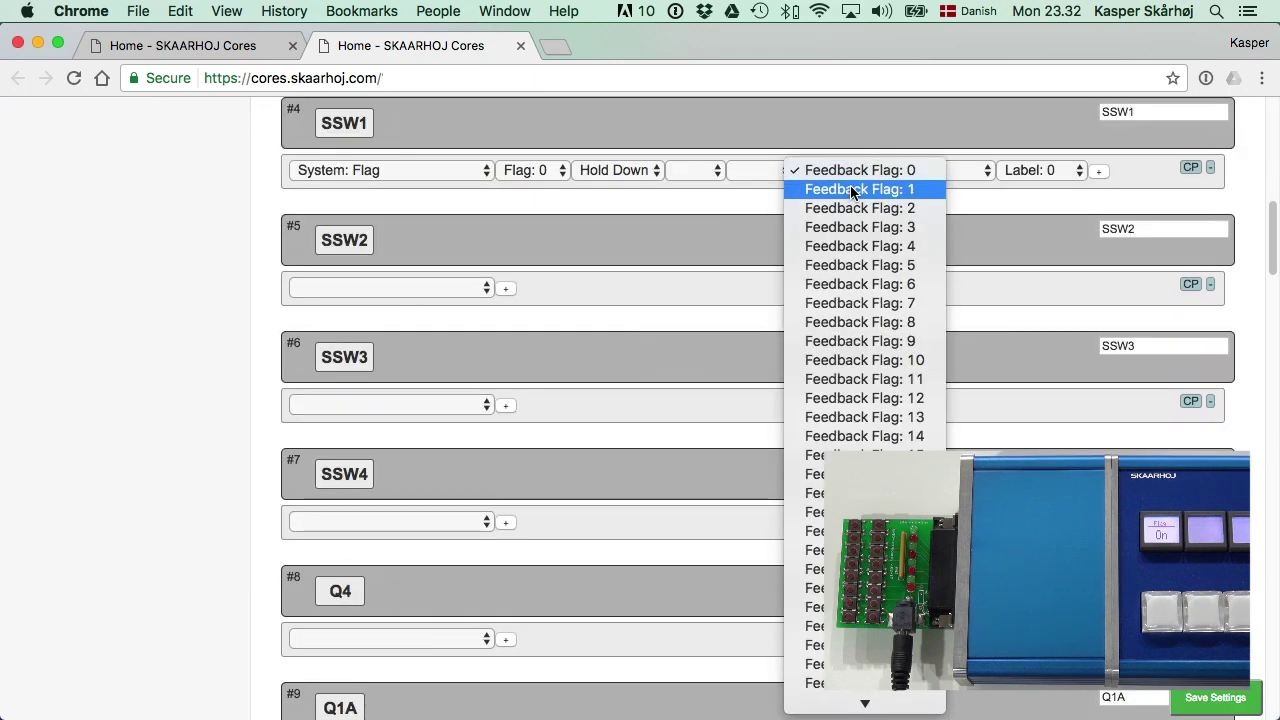
left_click(851, 190)
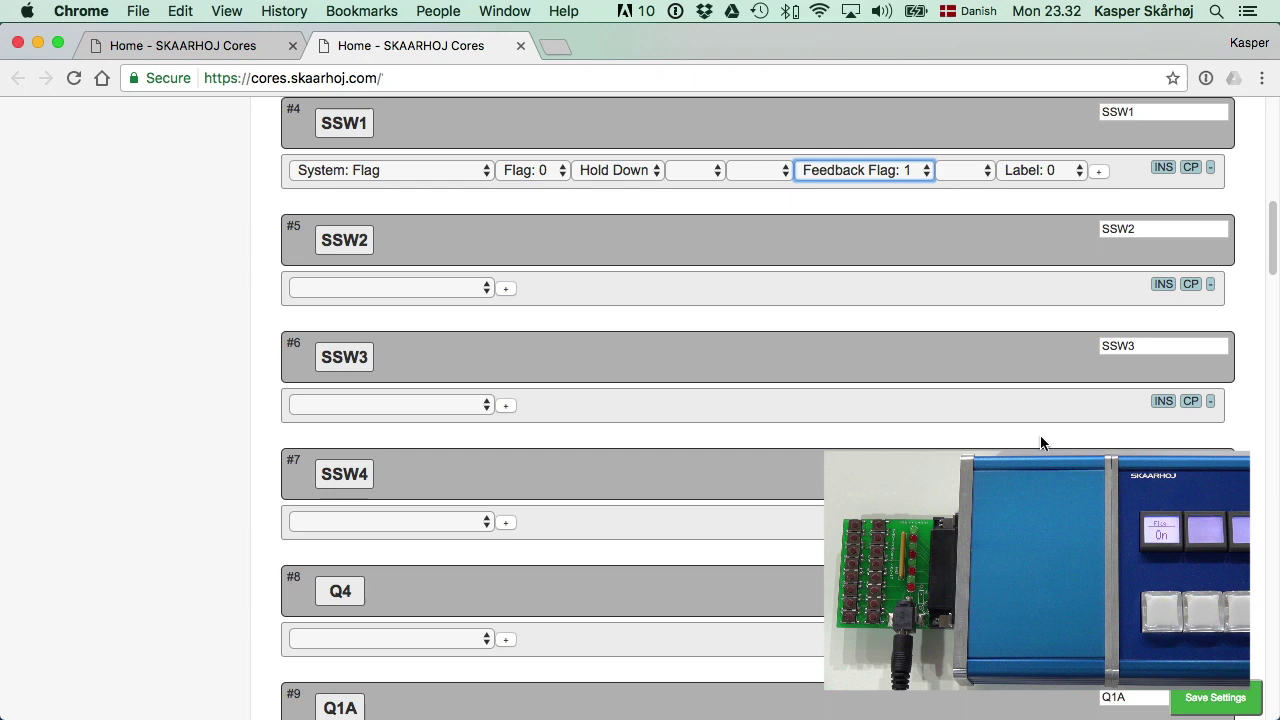
left_click(1234, 704)
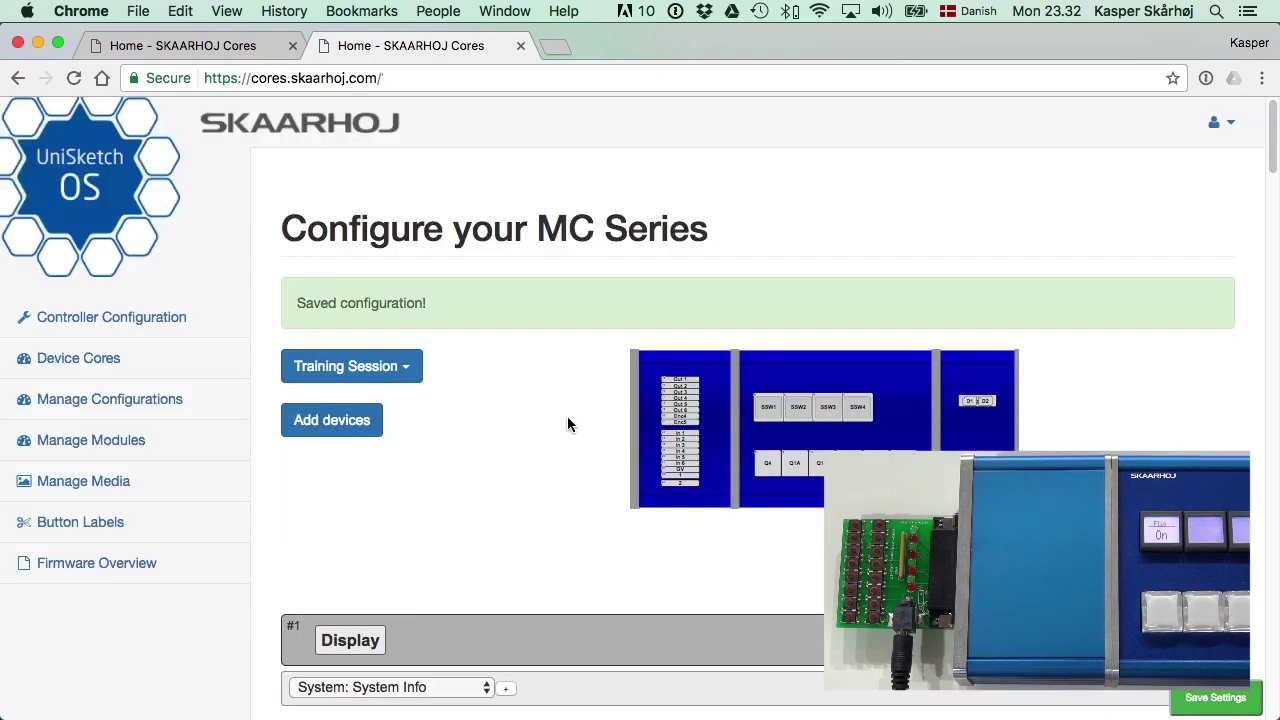
- Switch to SKAARHOJ Firmware Updater, check for updates to load the saved configuration onto the controller, and return to Chrome
key("super+Tab")
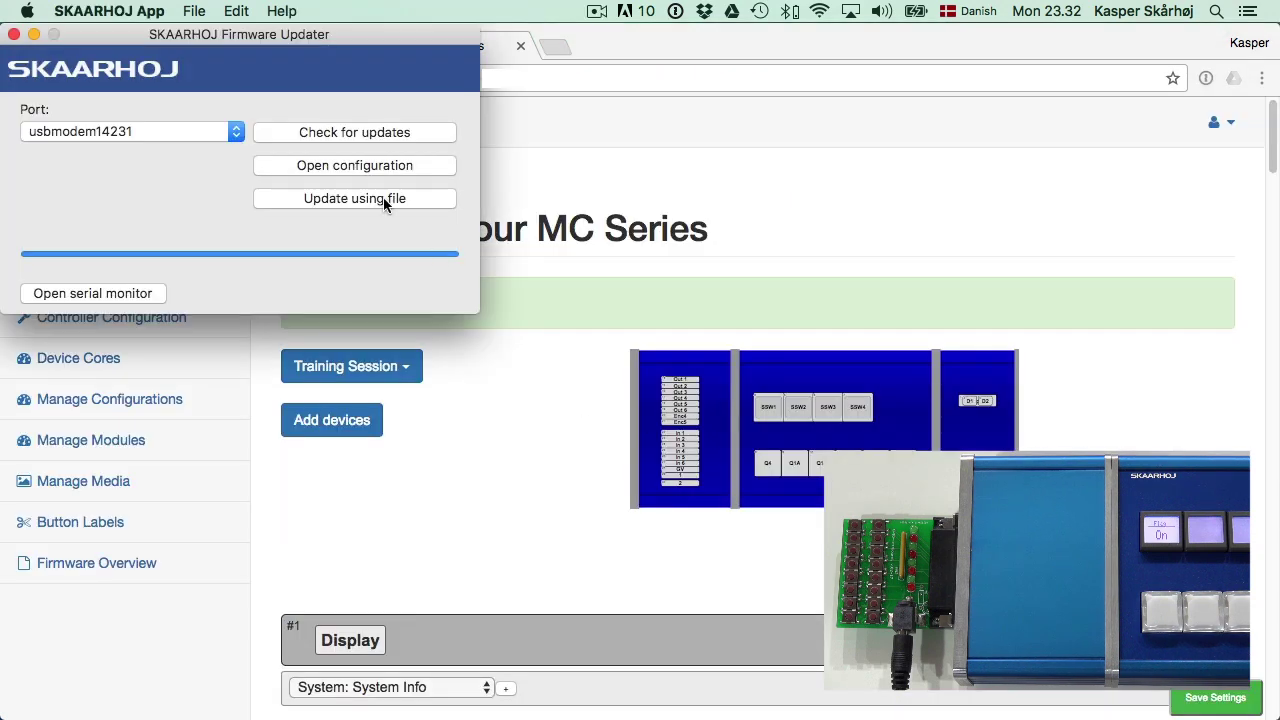
left_click(354, 133)
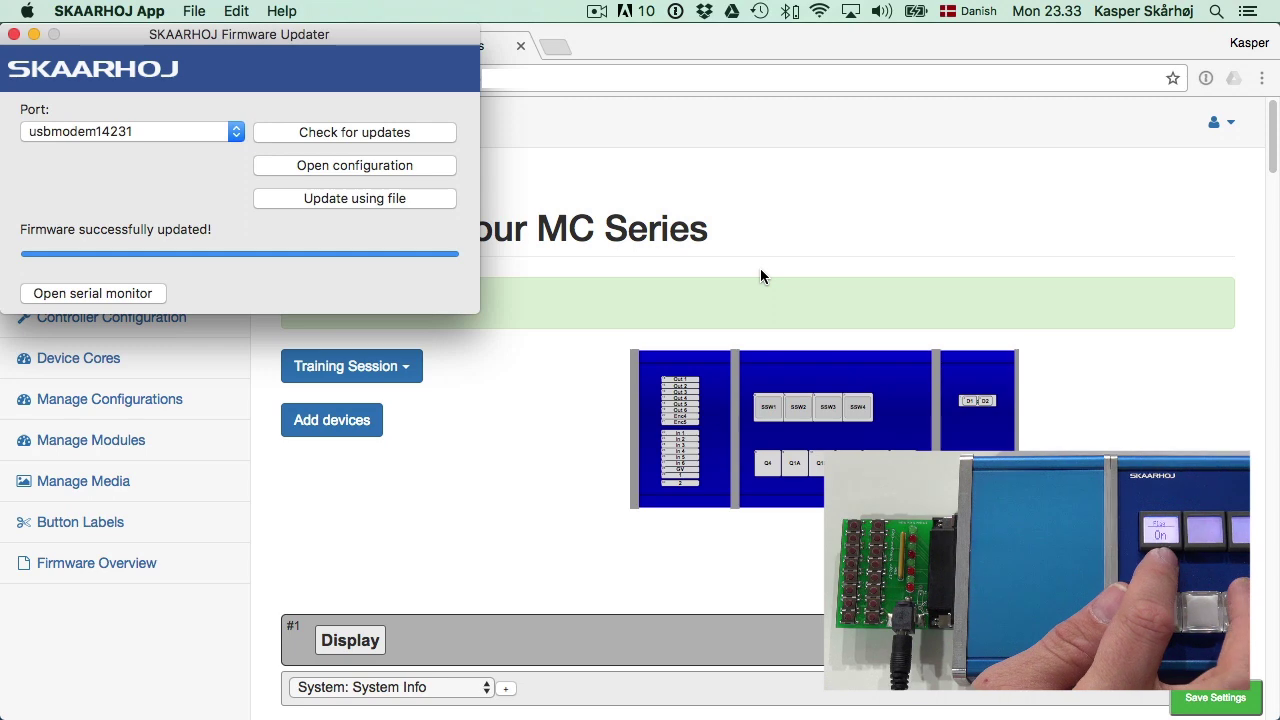
left_click(755, 189)
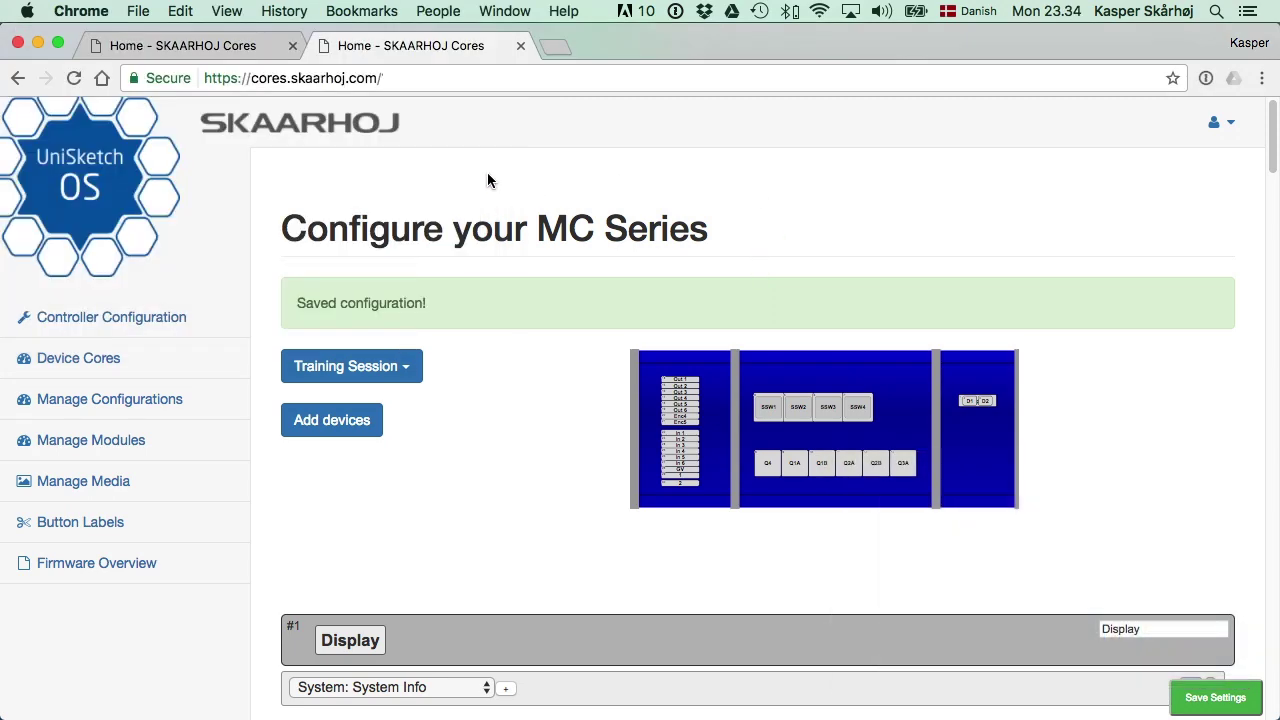
- Examine the RCP configuration, including the panel layout, the Prev button's flag action and the EXT IO Out settings
left_click(171, 49)
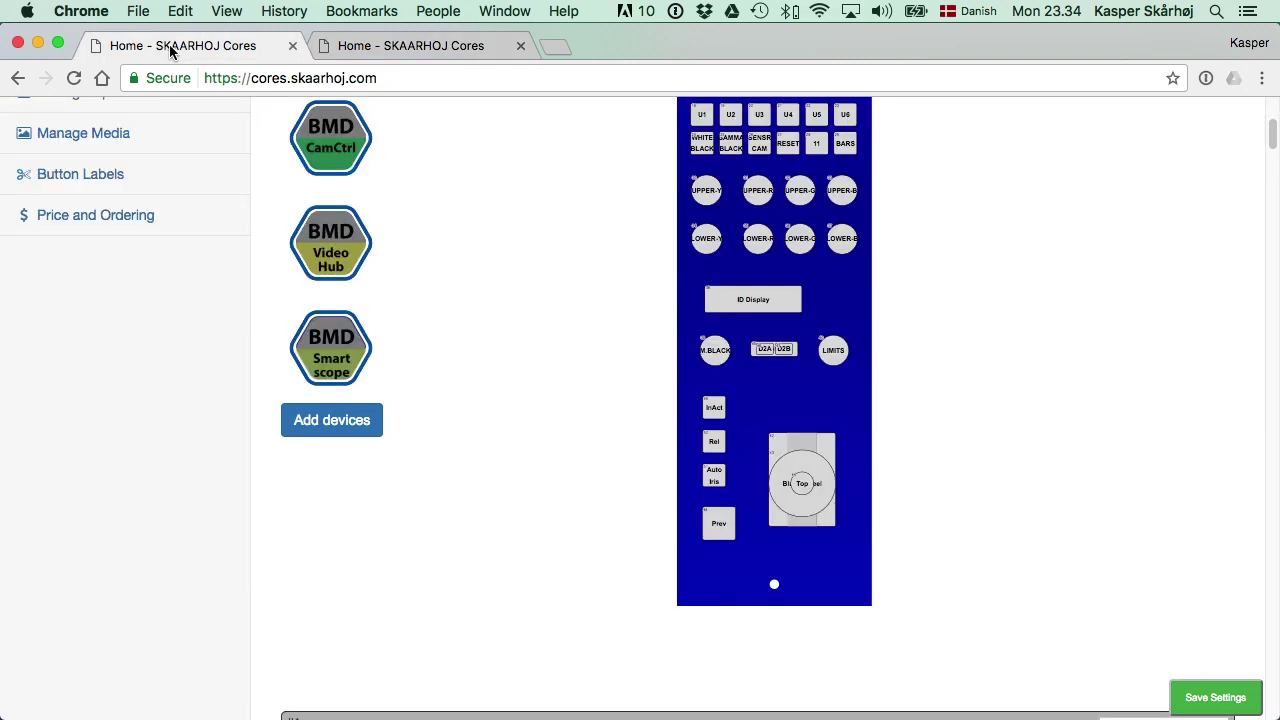
scroll(986, 217, "up", 5)
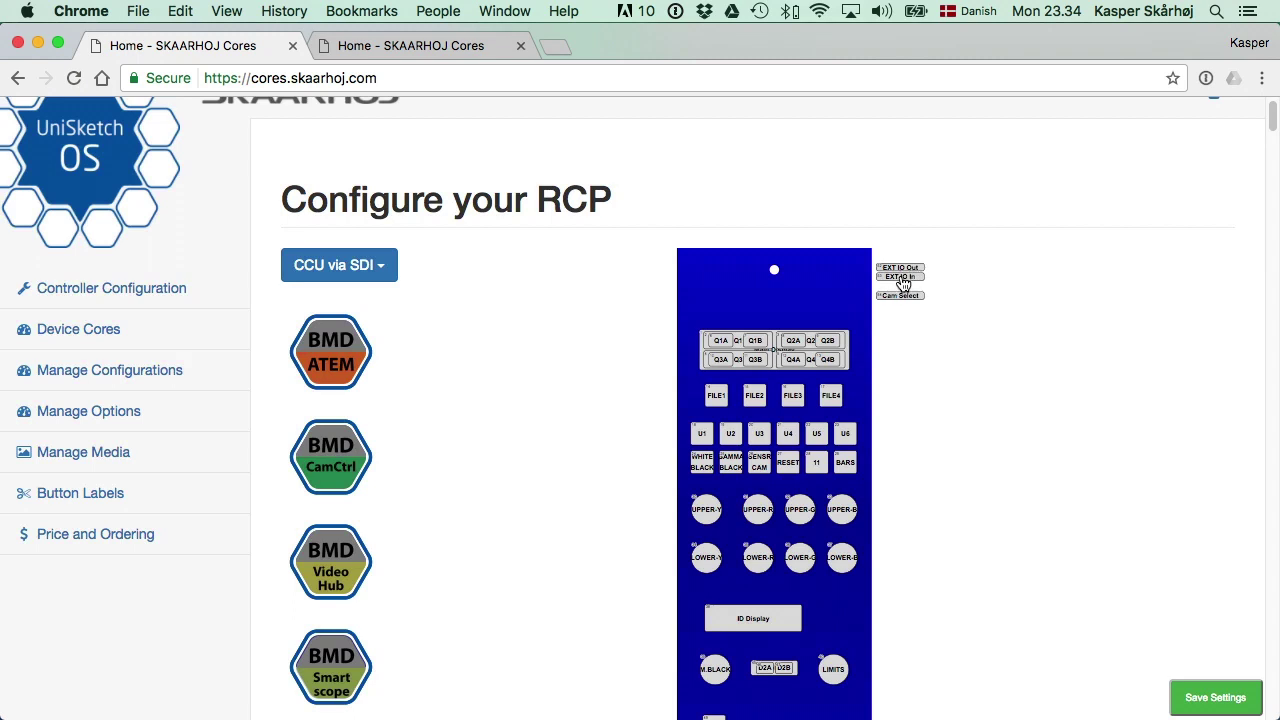
scroll(961, 292, "down", 5)
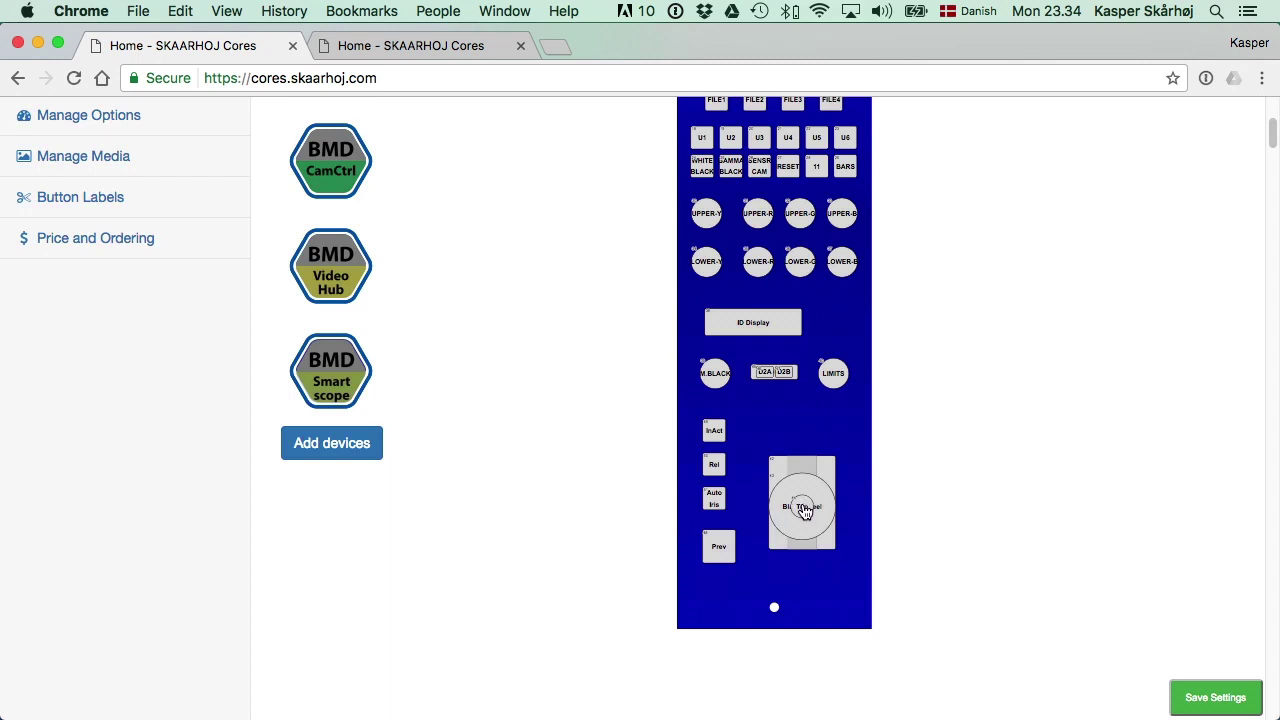
scroll(906, 363, "up", 5)
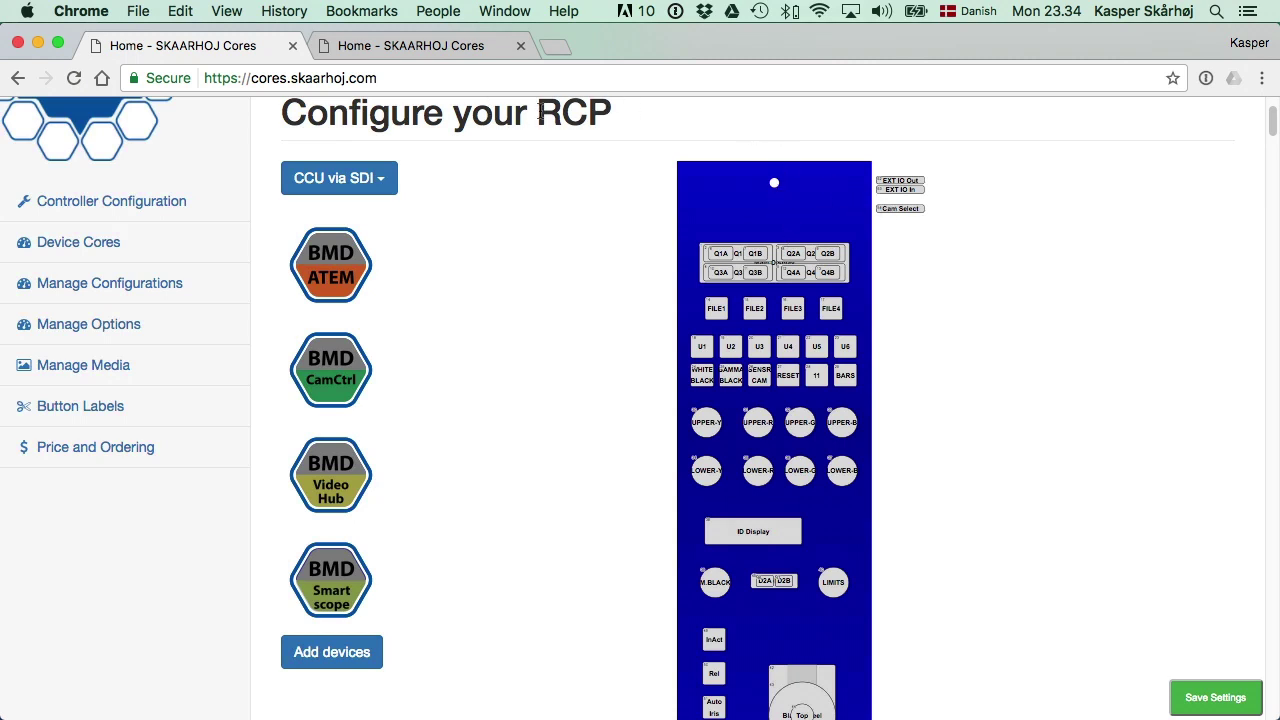
scroll(1003, 360, "down", 5)
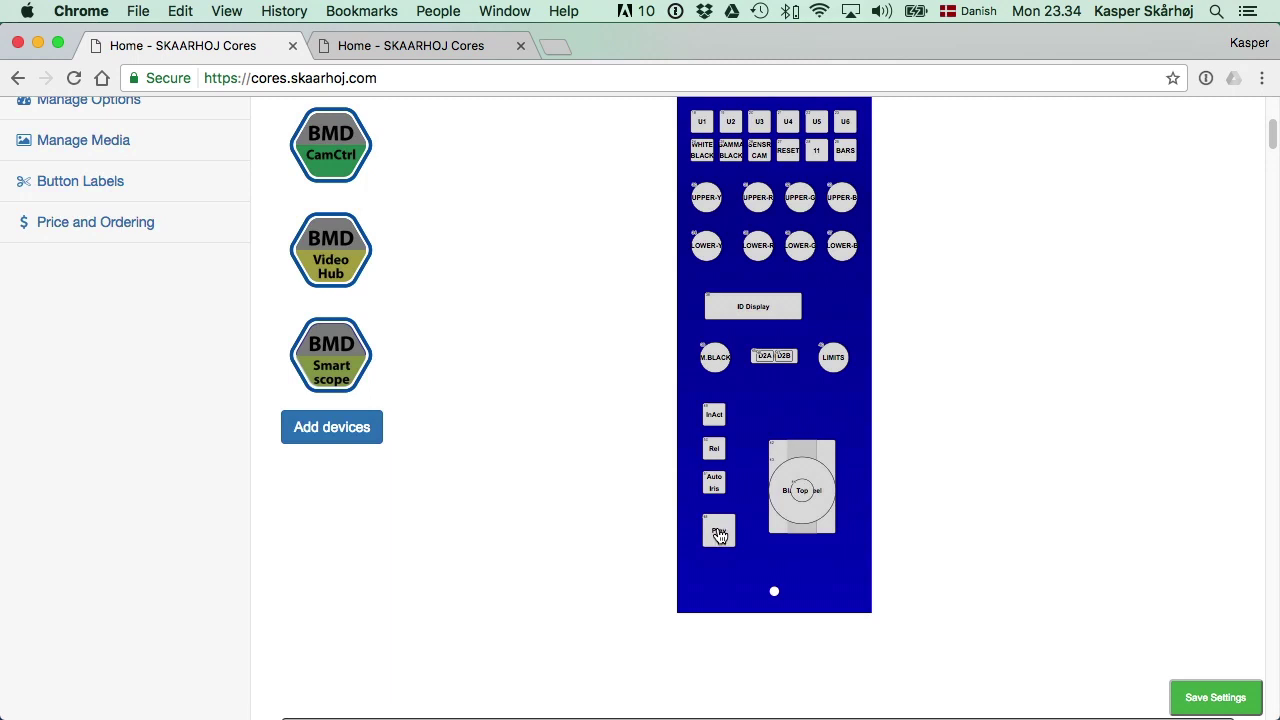
left_click(720, 537)
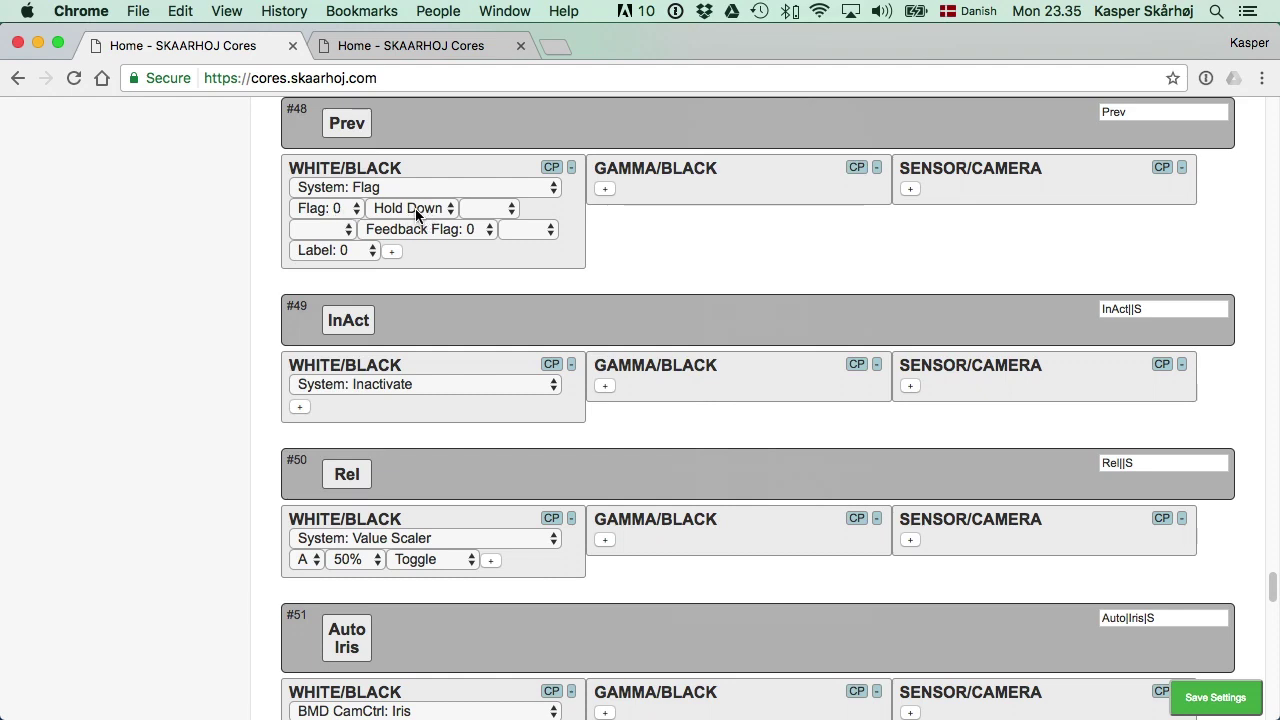
scroll(413, 210, "up", 20)
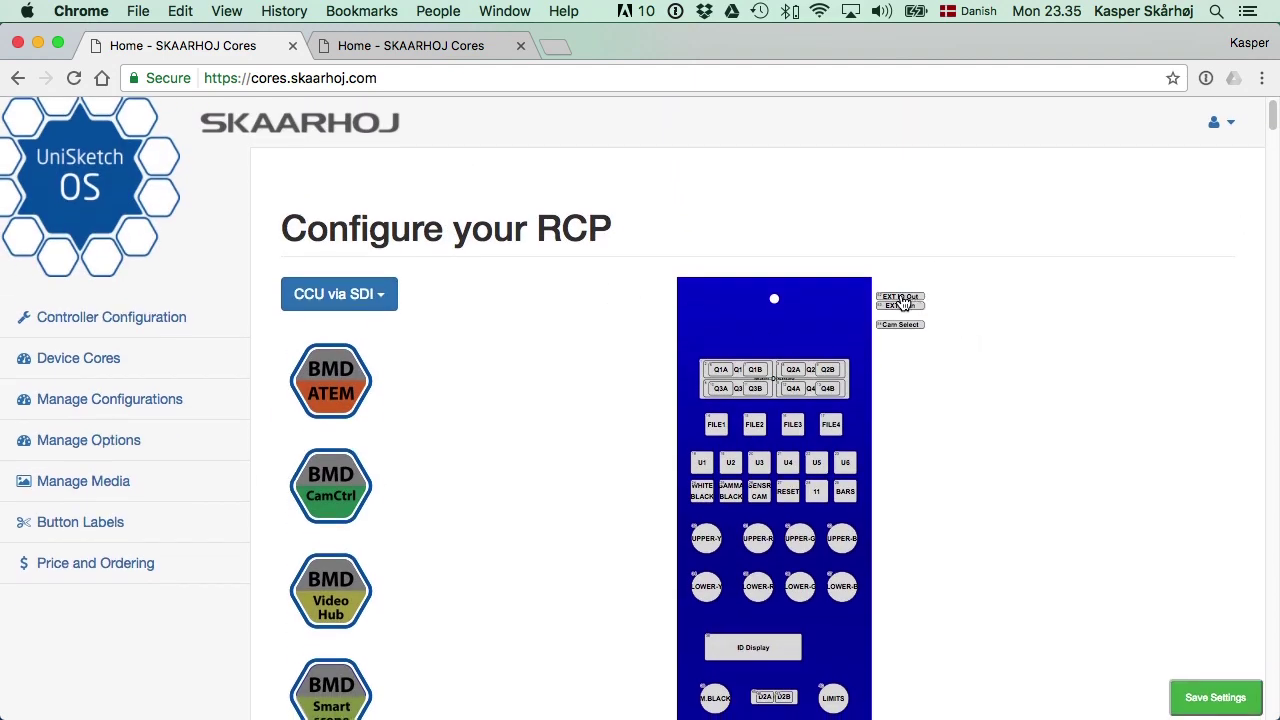
left_click(910, 298)
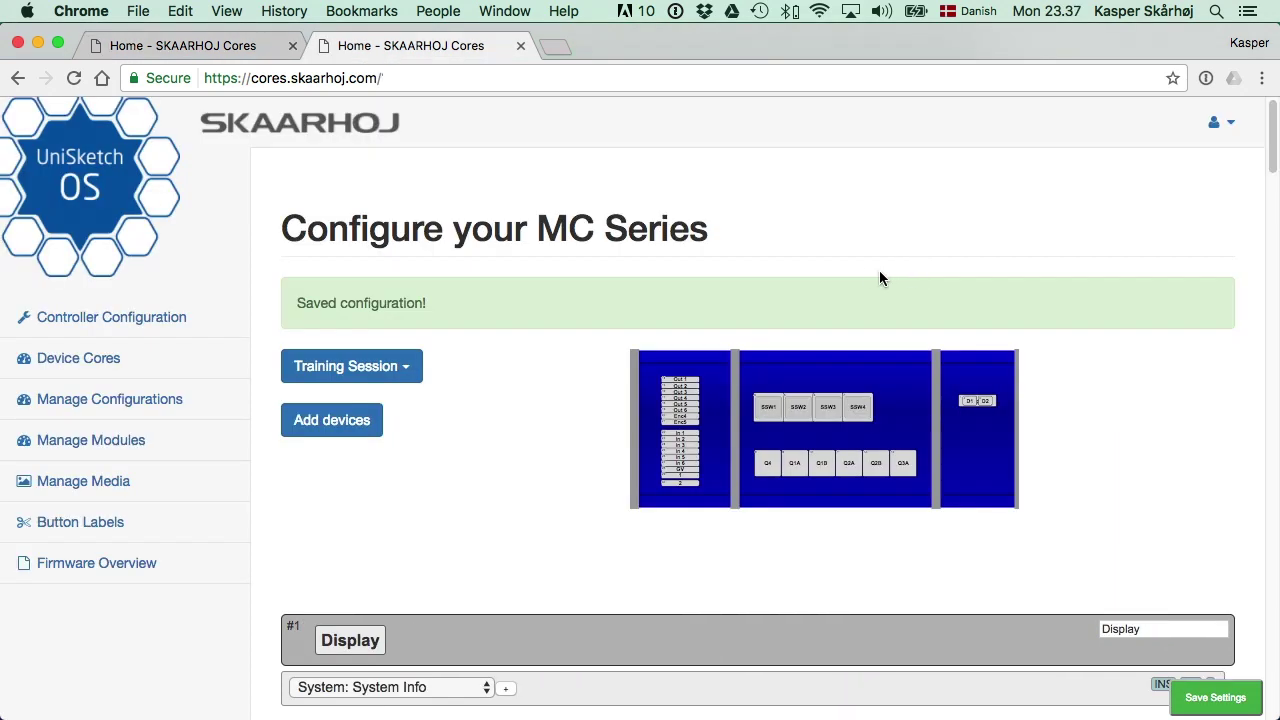
- Set SSW1's System: Flag action in the MC Series configuration to Invert with a time of 500ms
left_click(768, 410)
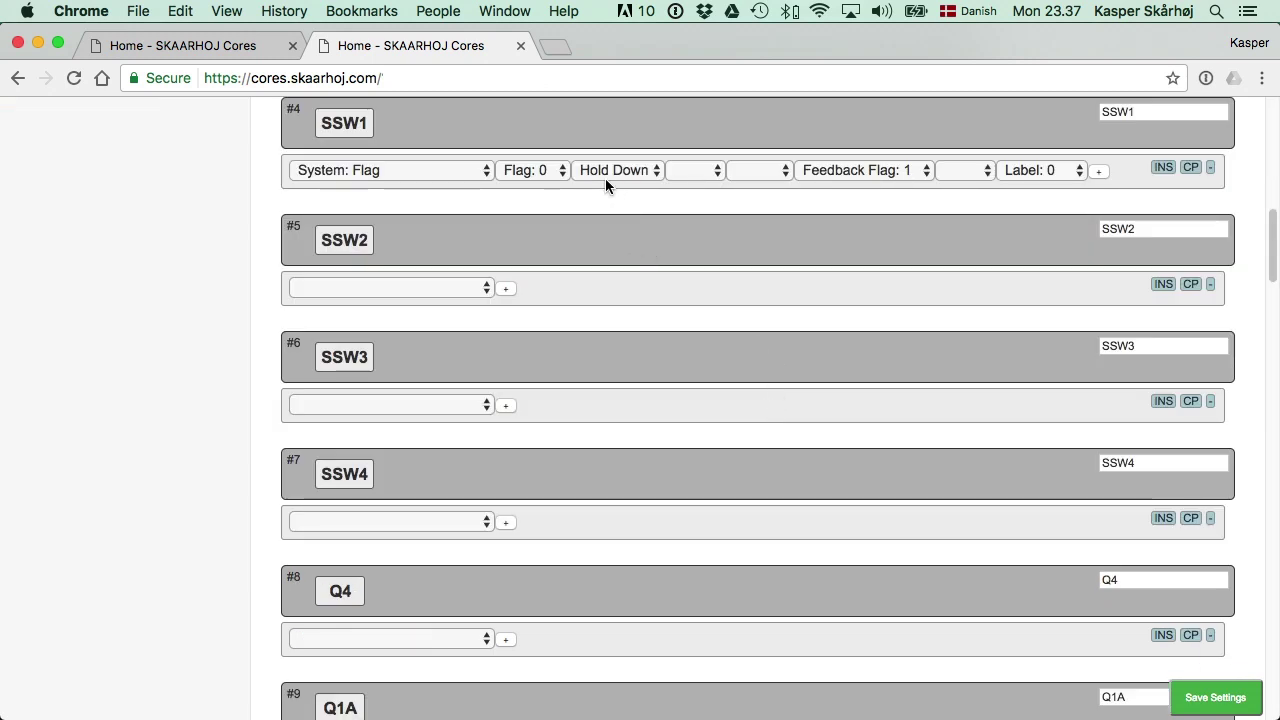
left_click(703, 172)
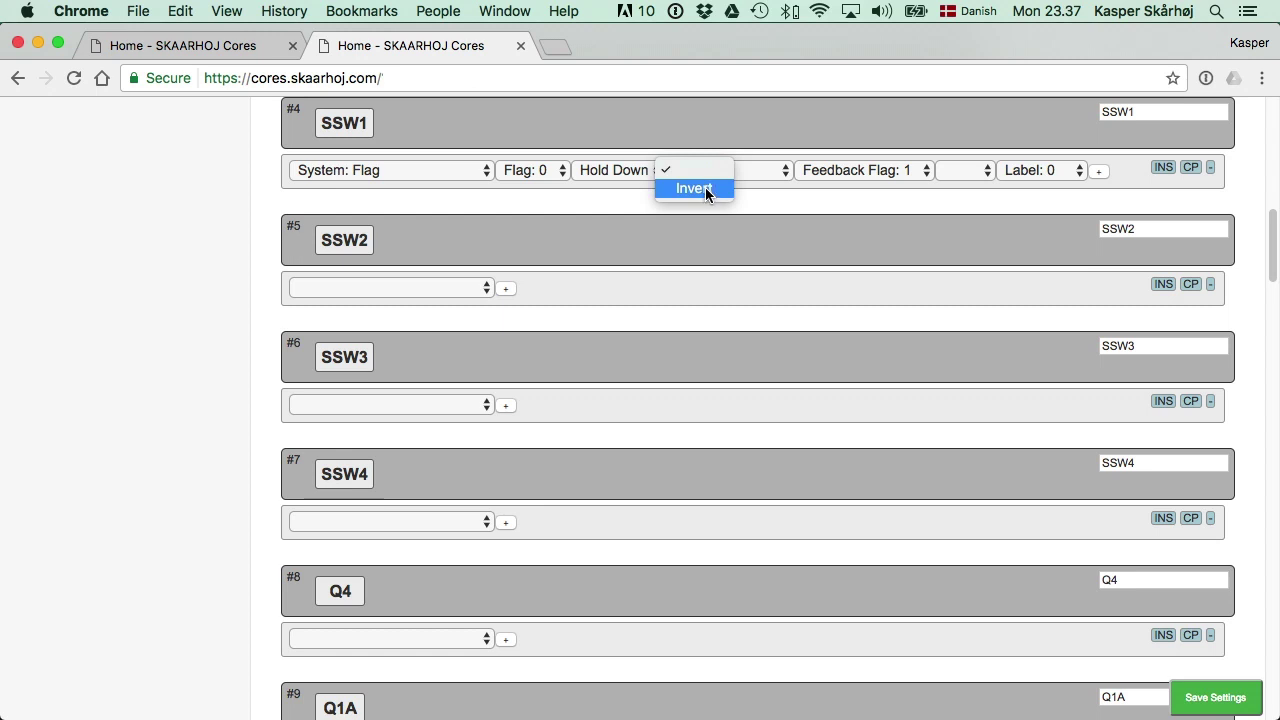
left_click(705, 187)
left_click(780, 170)
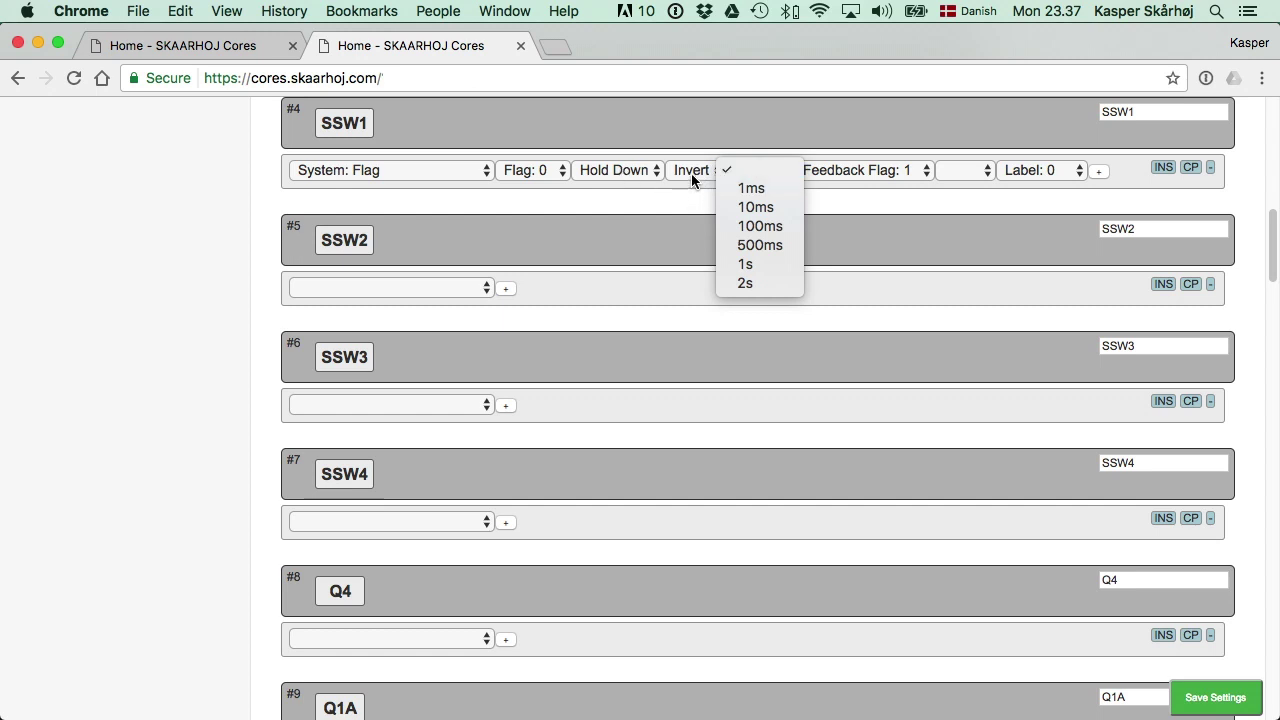
left_click(777, 247)
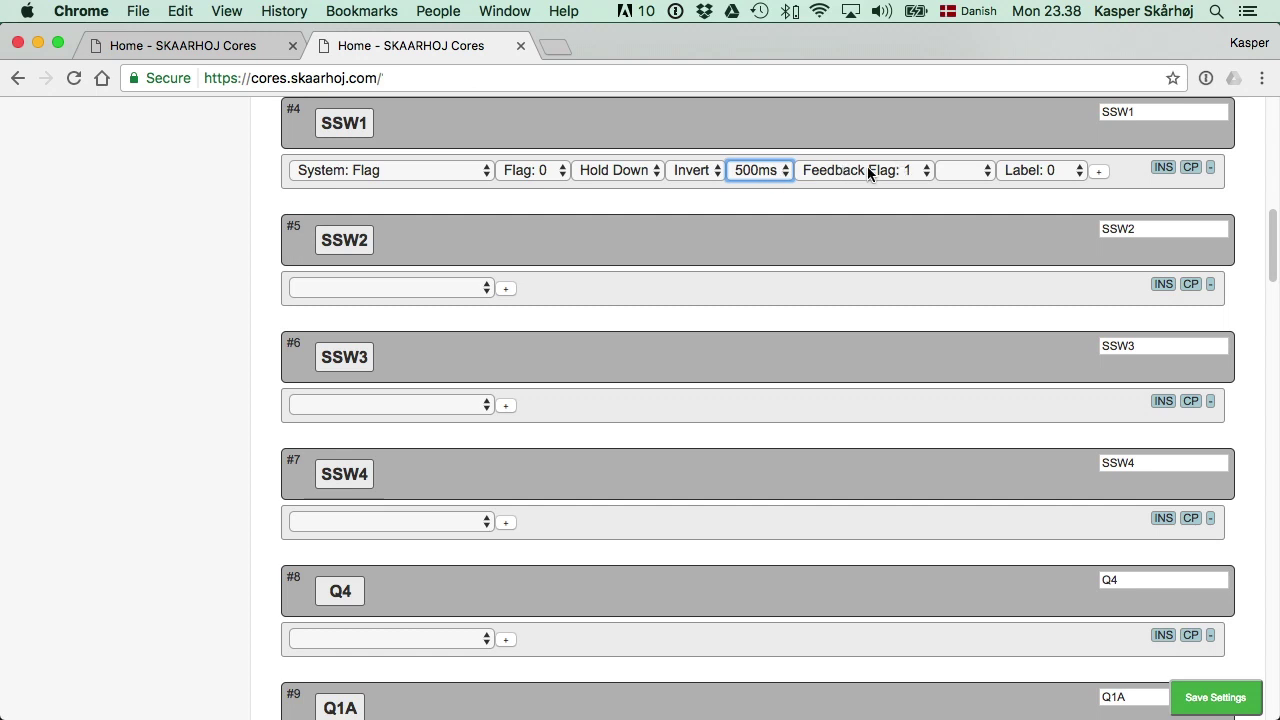
left_click(970, 170)
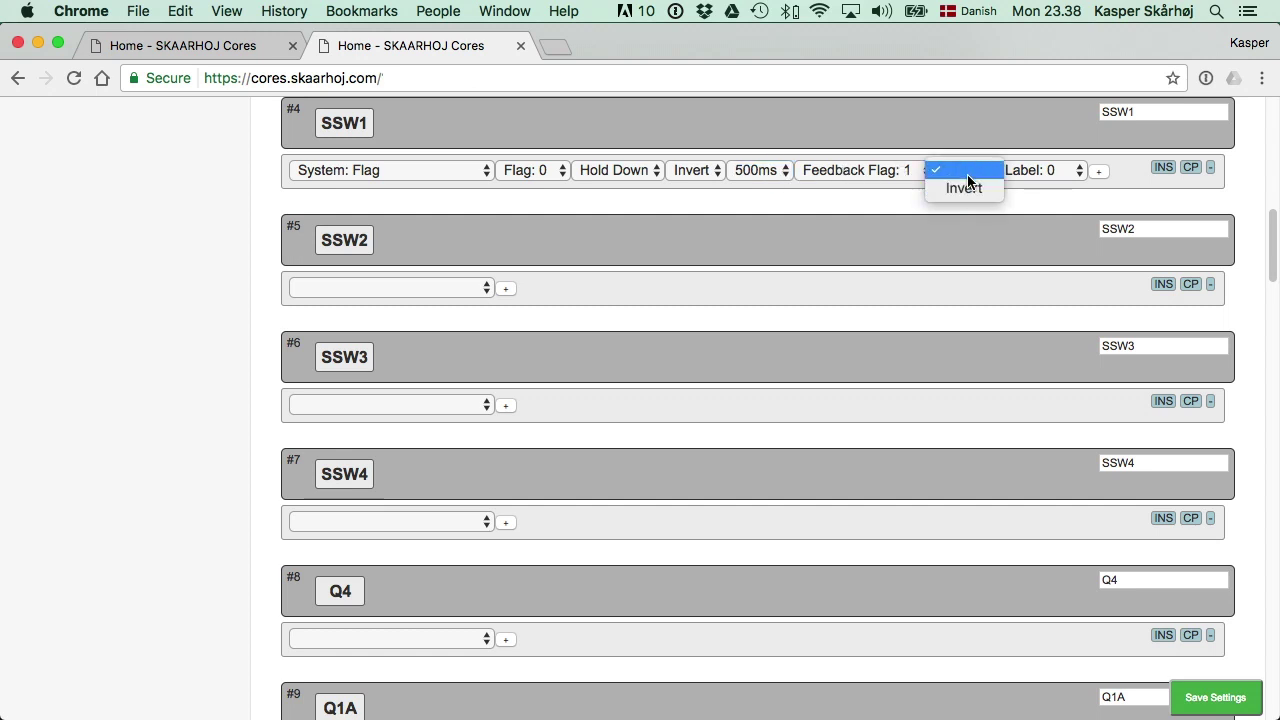
left_click(972, 224)
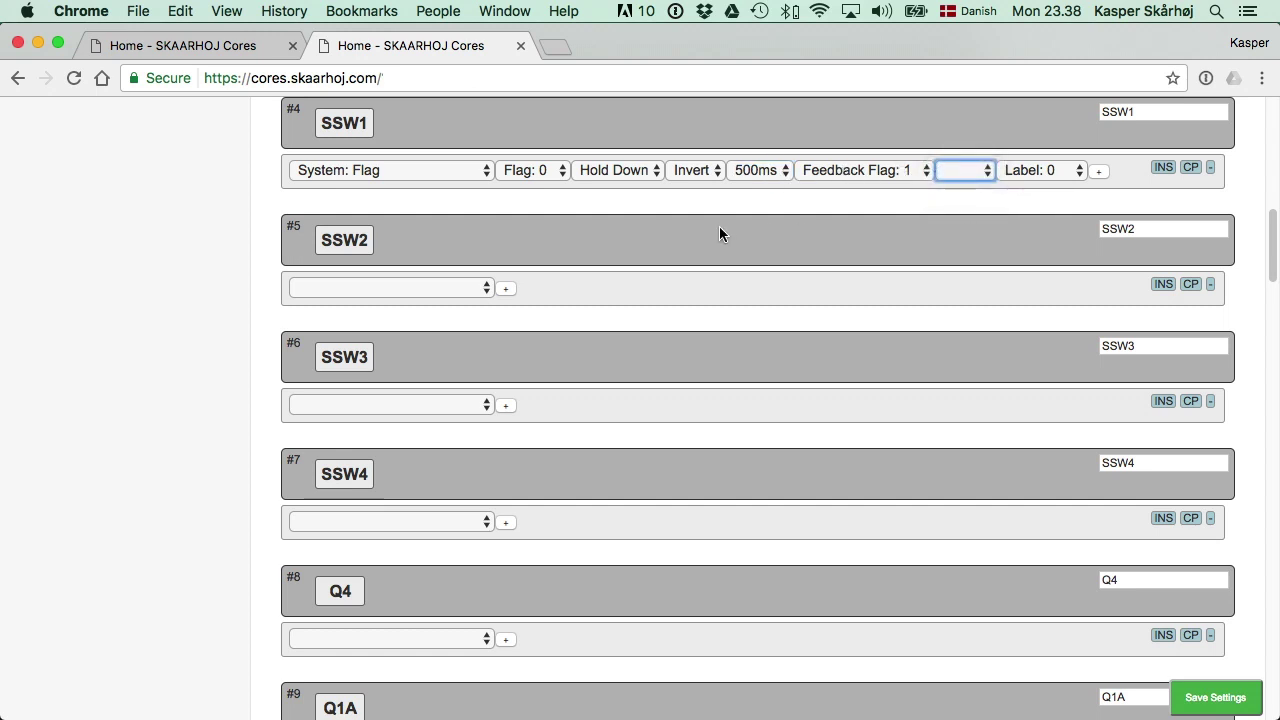
left_click(638, 172)
left_click(623, 188)
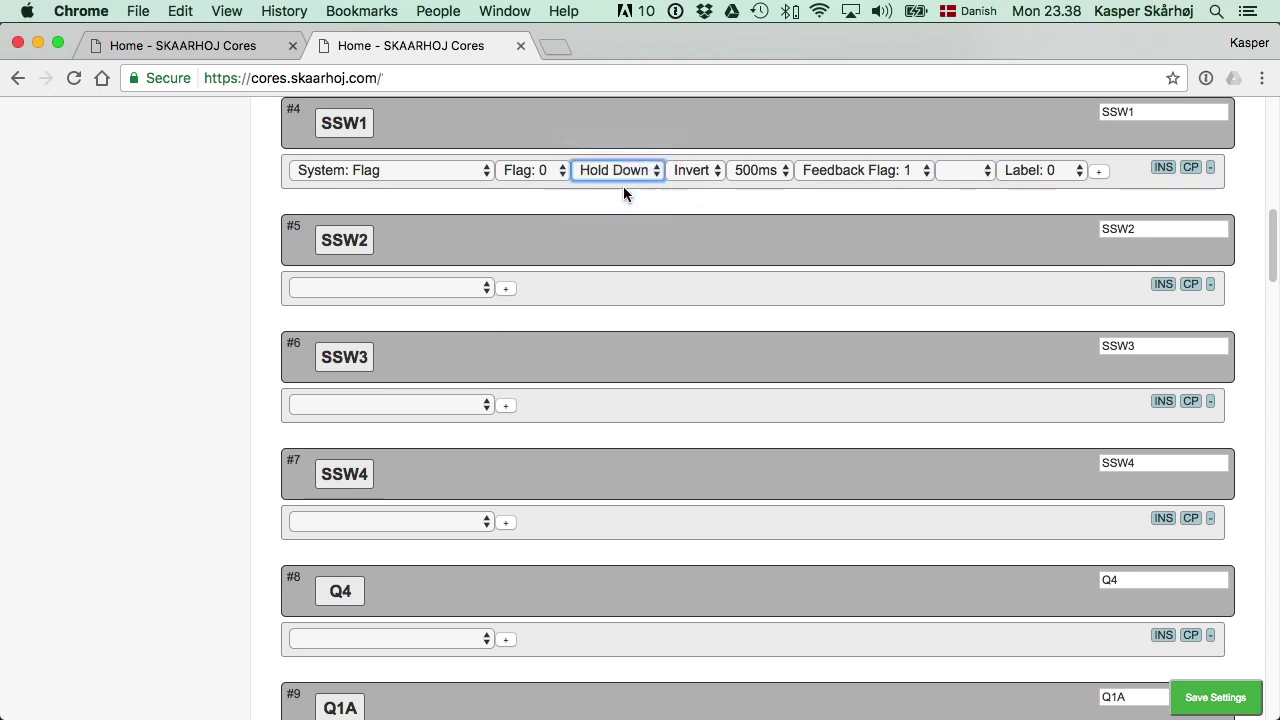